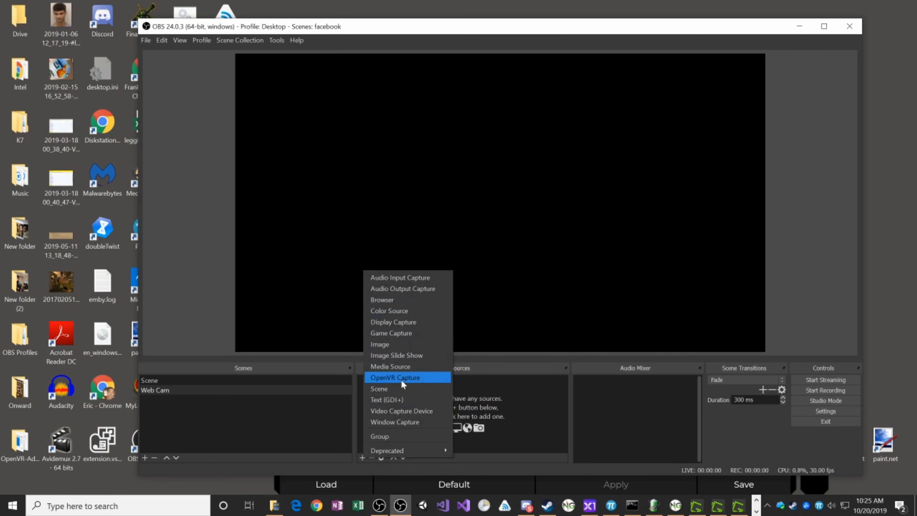
# - Add a Video Capture Device source named Web Cam 3, using the USB2.0 PC CAMERA with its default settings
pyautogui.click(415, 411)
pyautogui.write('Web Cam')
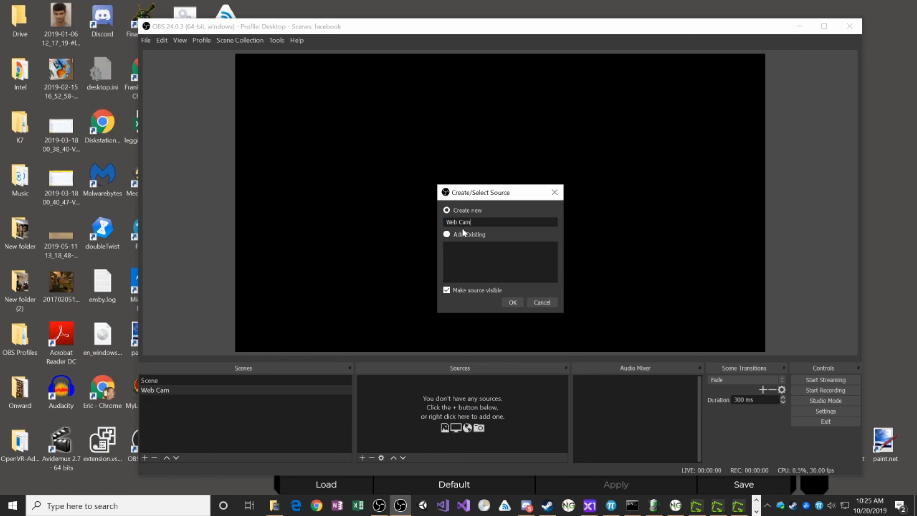
pyautogui.click(512, 302)
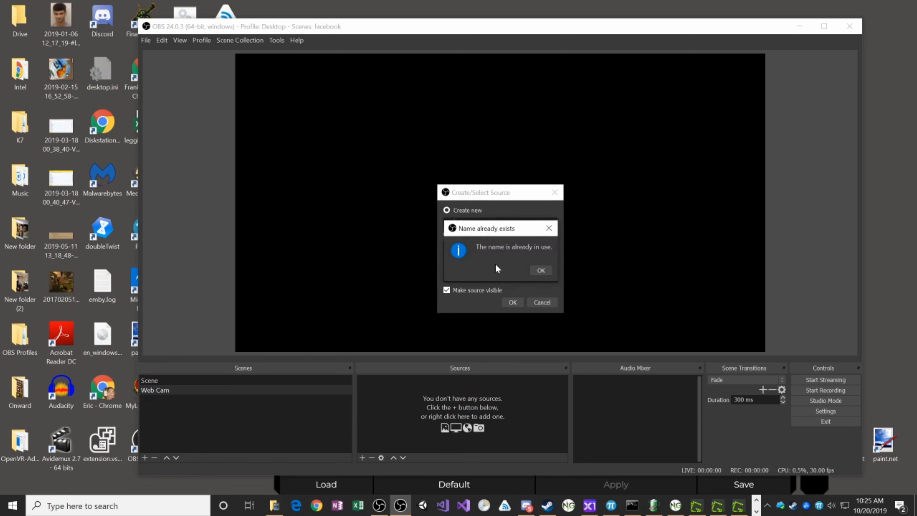
pyautogui.click(539, 270)
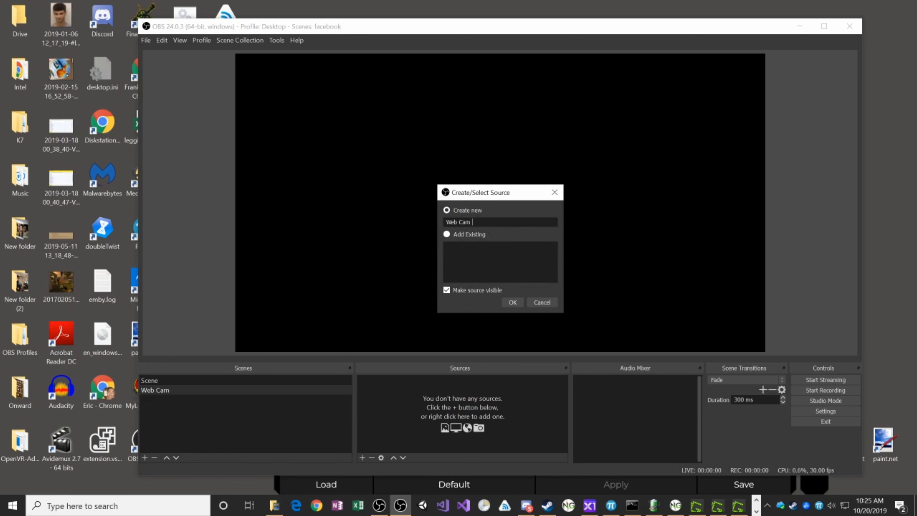
pyautogui.click(513, 302)
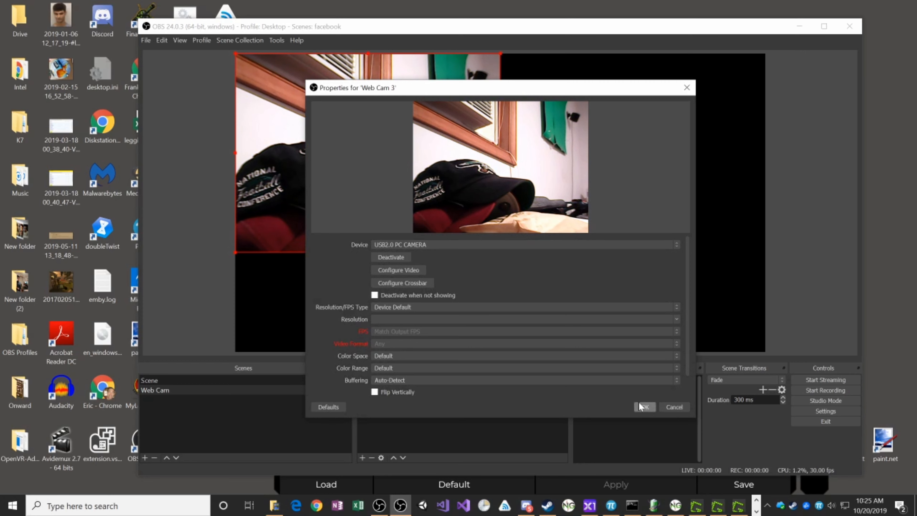
pyautogui.click(638, 409)
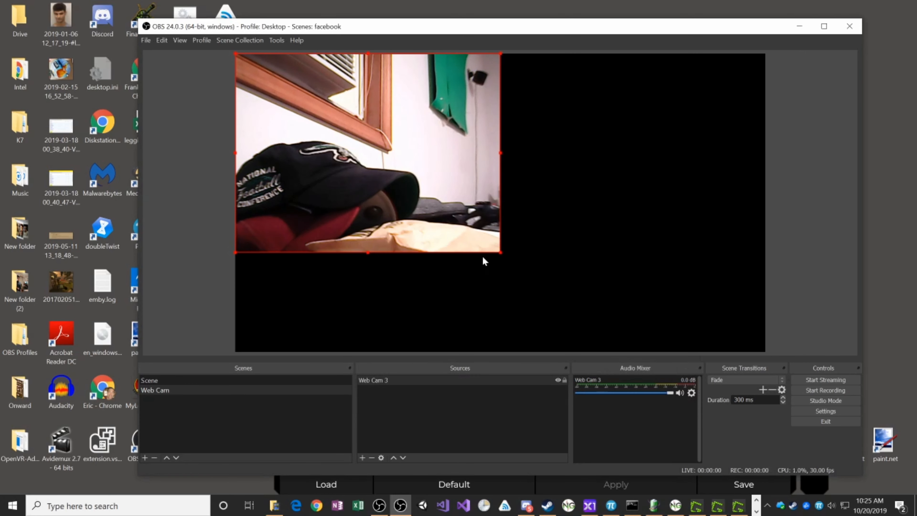
# - Fit the Web Cam 3 source to the screen
pyautogui.rightClick(389, 379)
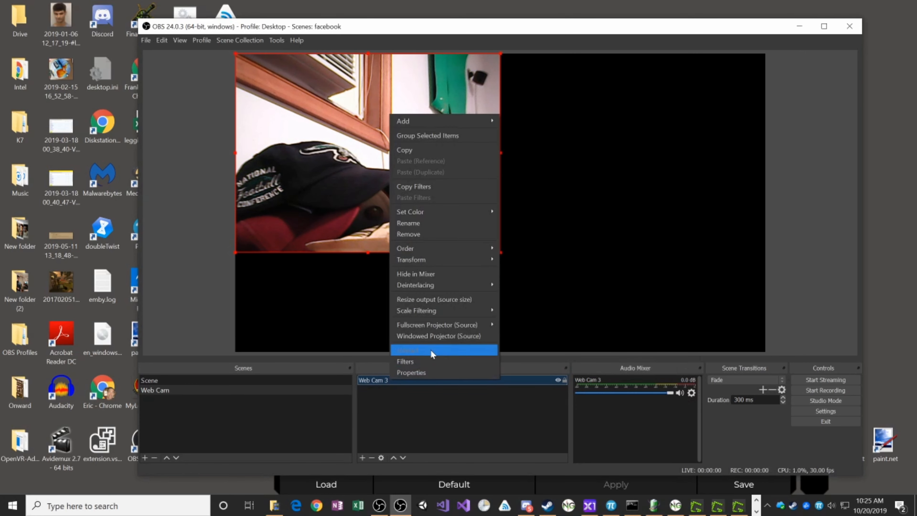
pyautogui.moveTo(422, 258)
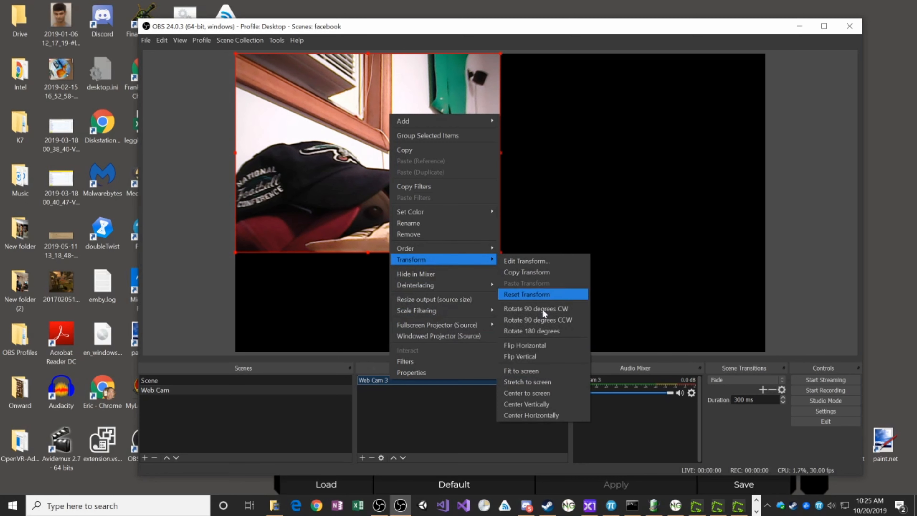
pyautogui.click(534, 369)
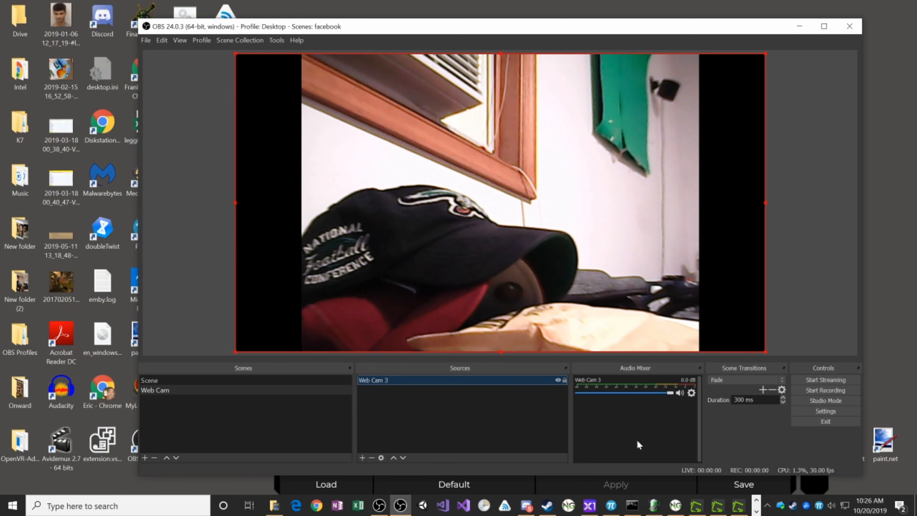
# - Add an Audio Input Capture source named Web Cam Mic, using the device Microphone WebCam (USB2.0 MIC)
pyautogui.click(363, 457)
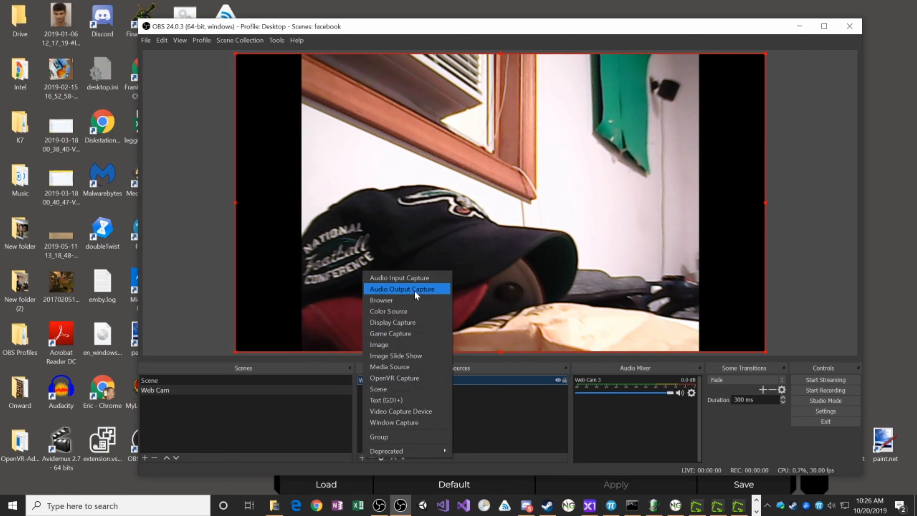
pyautogui.click(419, 278)
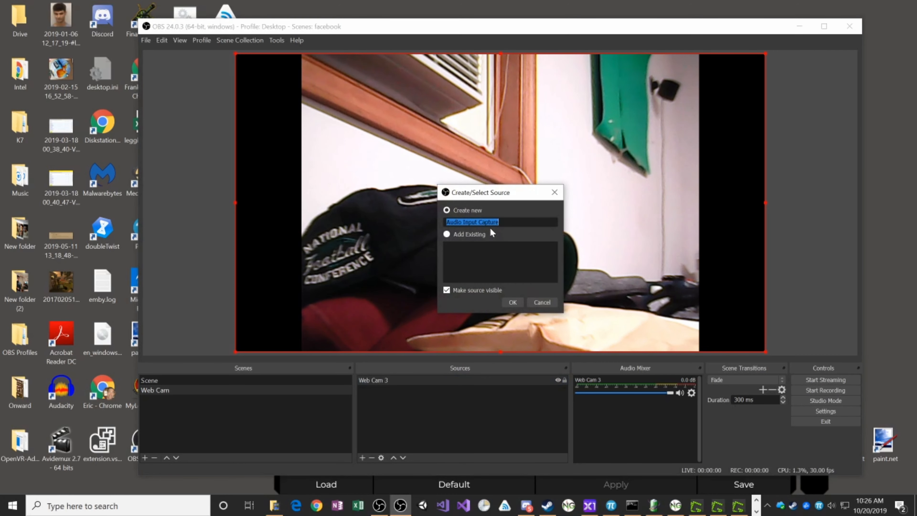
pyautogui.write('Web Cam Mic')
pyautogui.click(519, 303)
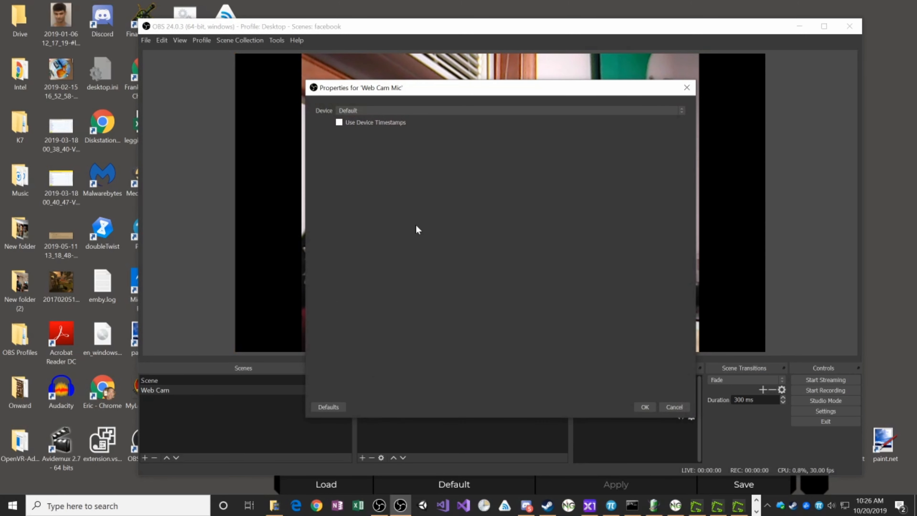
pyautogui.click(371, 114)
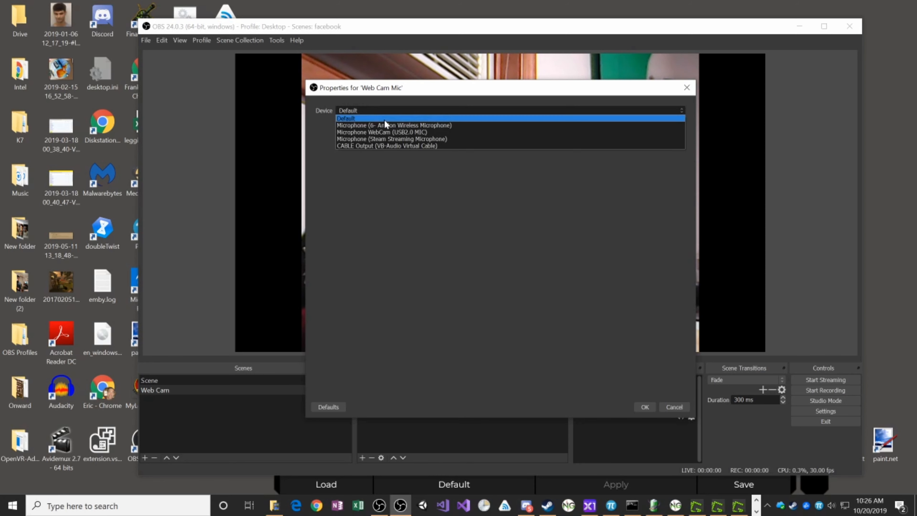
pyautogui.click(397, 132)
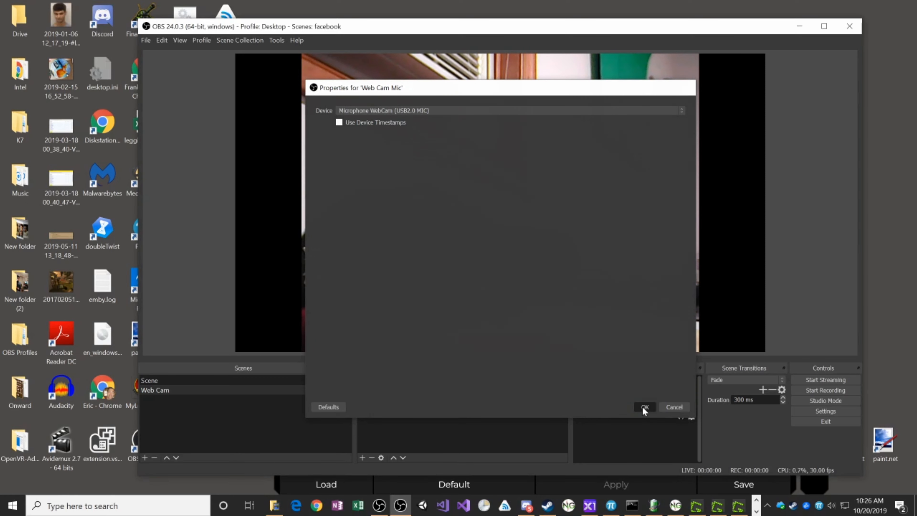
pyautogui.click(644, 407)
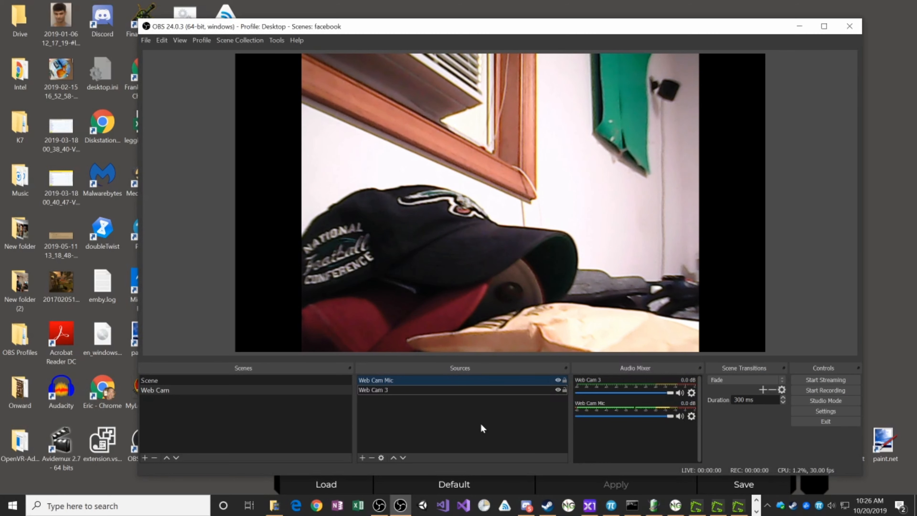
# - Set up the Auto-Configuration Wizard for streaming at 1280x720 and 30 FPS, with Facebook Live as the service
pyautogui.click(277, 41)
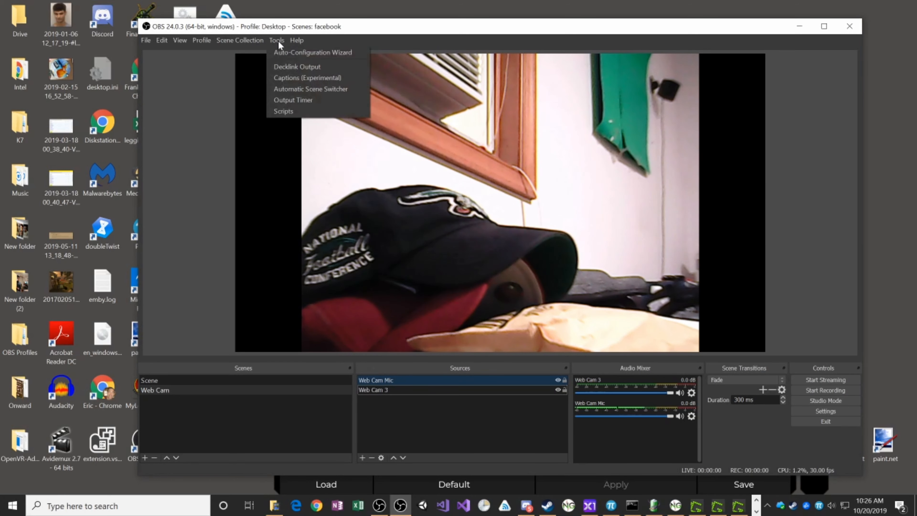
pyautogui.click(313, 55)
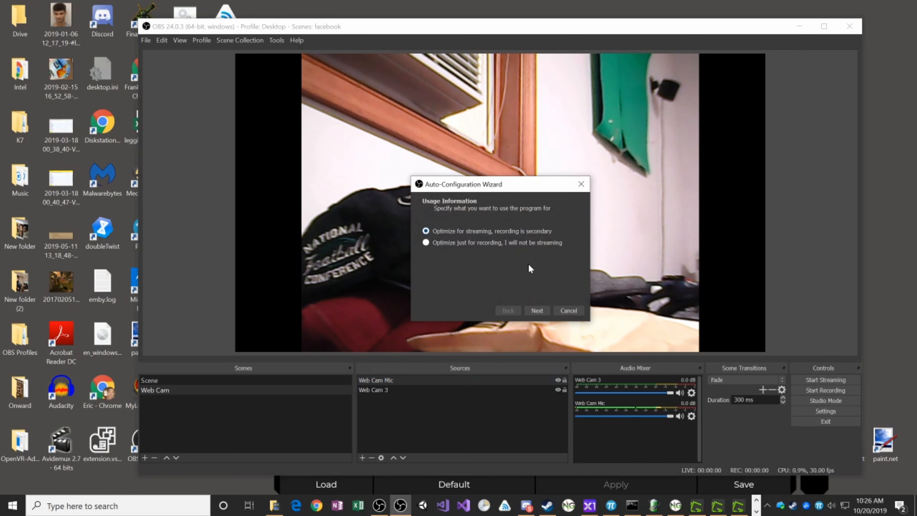
pyautogui.click(538, 310)
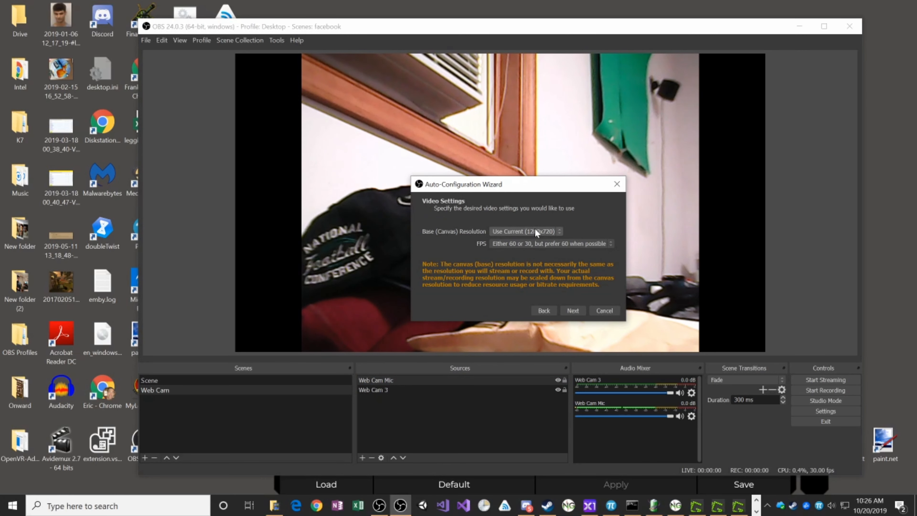
pyautogui.click(512, 243)
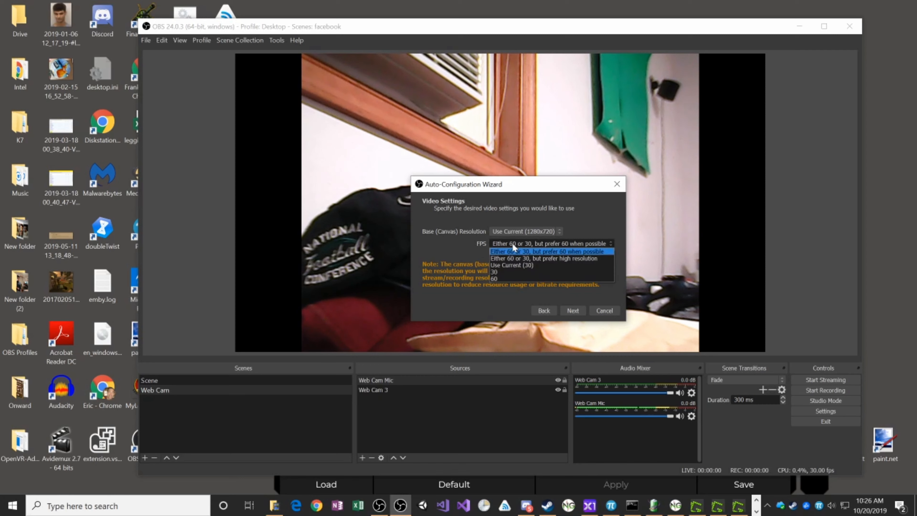
pyautogui.click(499, 270)
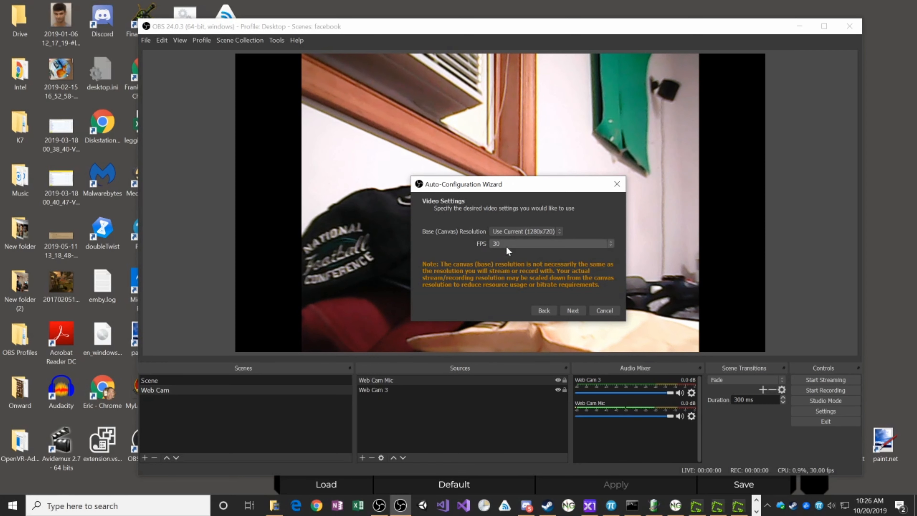
pyautogui.click(574, 310)
pyautogui.click(484, 236)
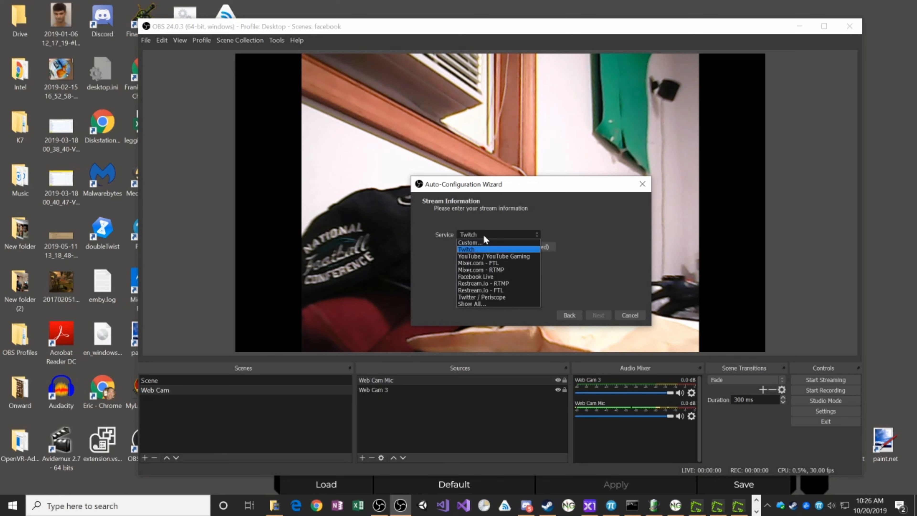
pyautogui.click(482, 277)
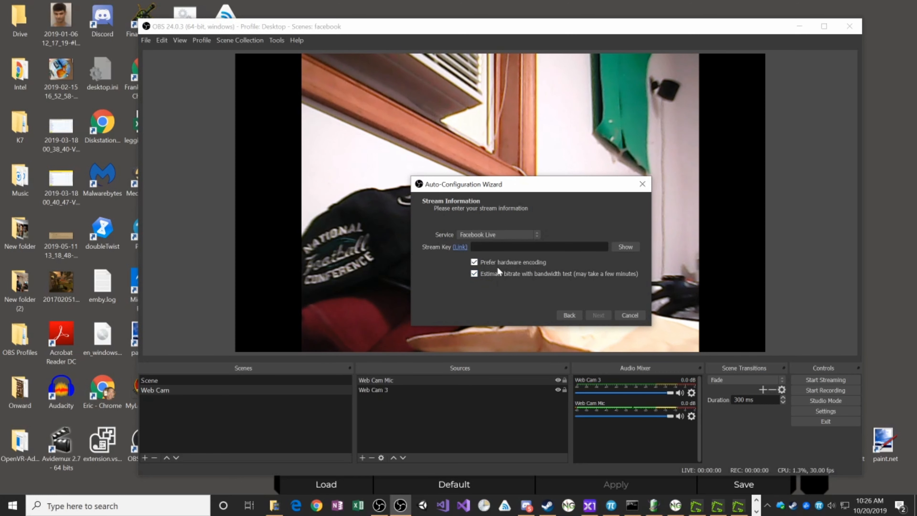
# - Follow the wizard's stream key link to Facebook, create a live stream and copy its persistent stream key
pyautogui.click(459, 249)
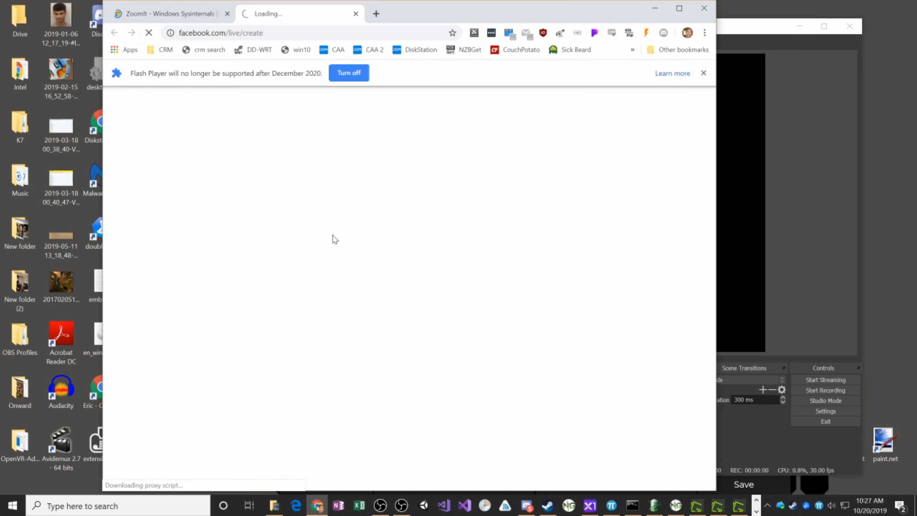
pyautogui.click(702, 73)
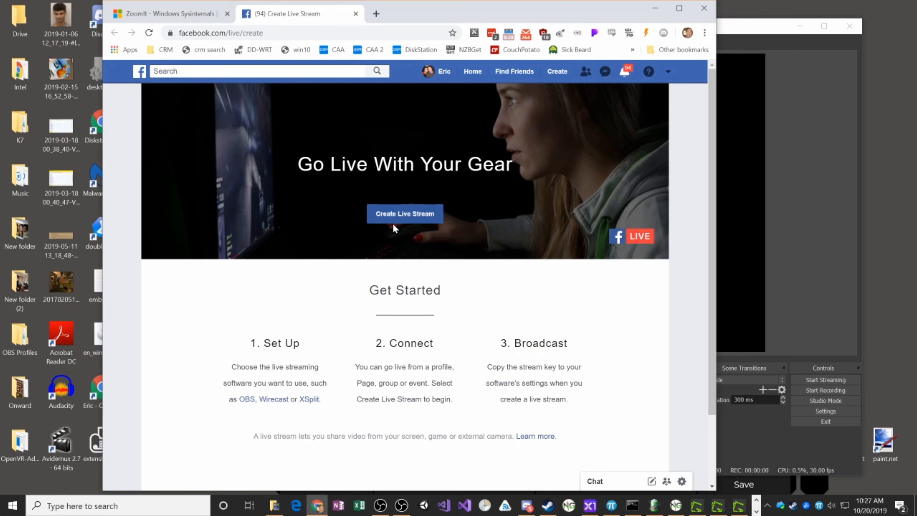
pyautogui.click(397, 213)
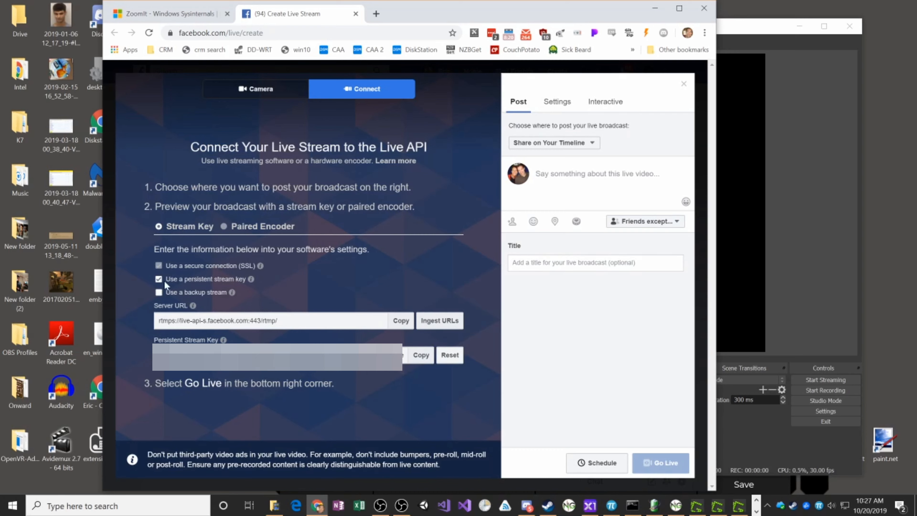
pyautogui.moveTo(251, 279)
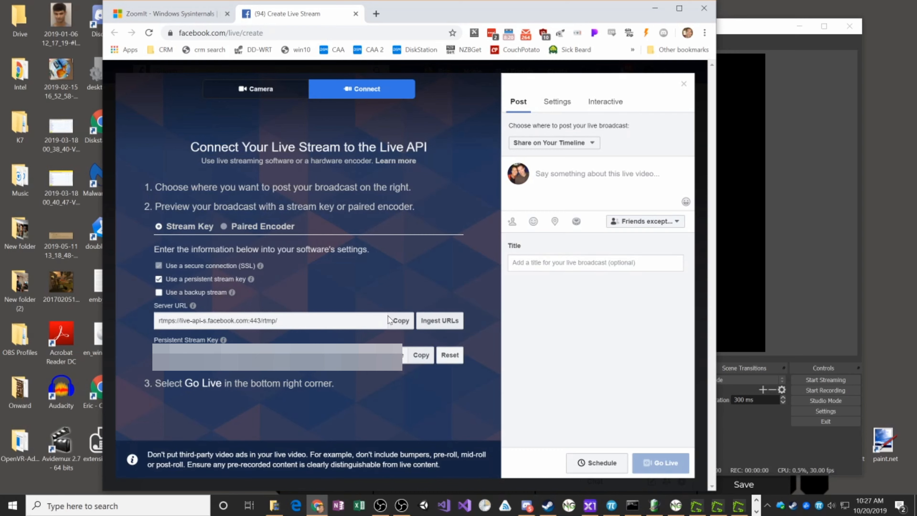
pyautogui.click(420, 359)
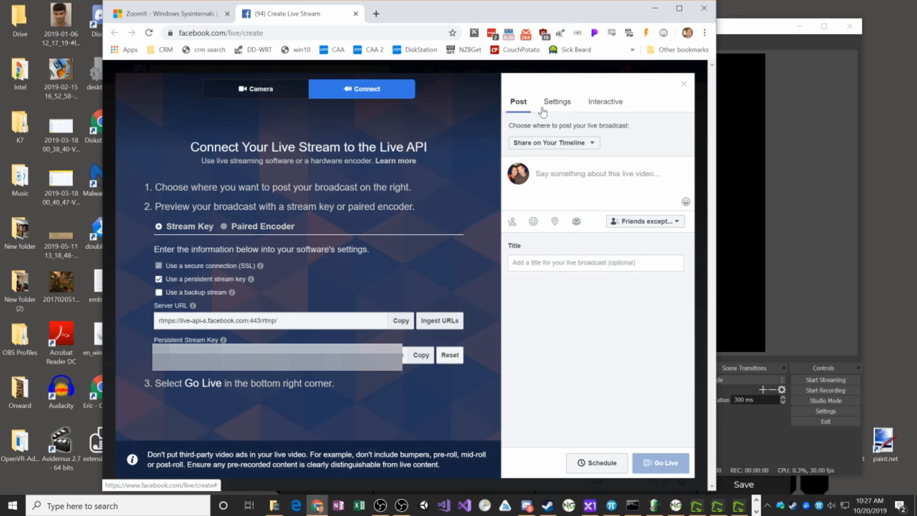
# - Review who can see the Facebook broadcast, including the additional audience options, and its live video settings
pyautogui.click(663, 224)
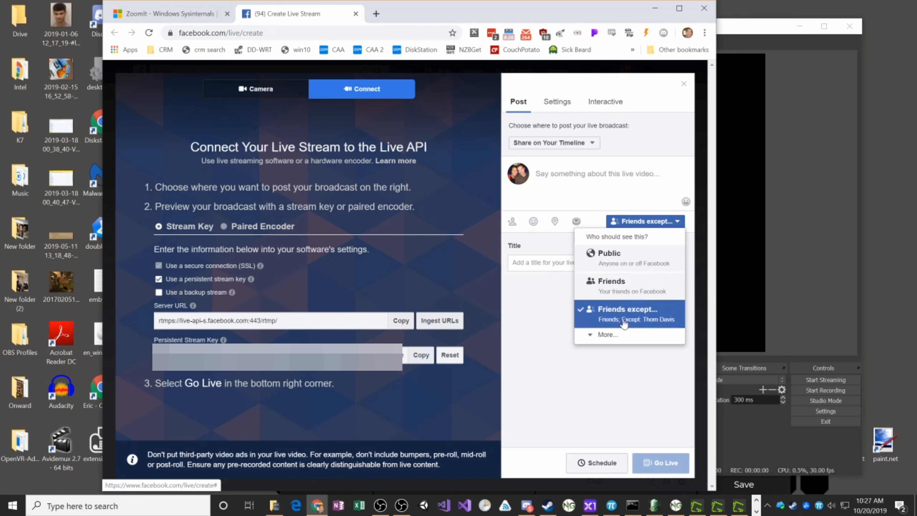
pyautogui.click(605, 338)
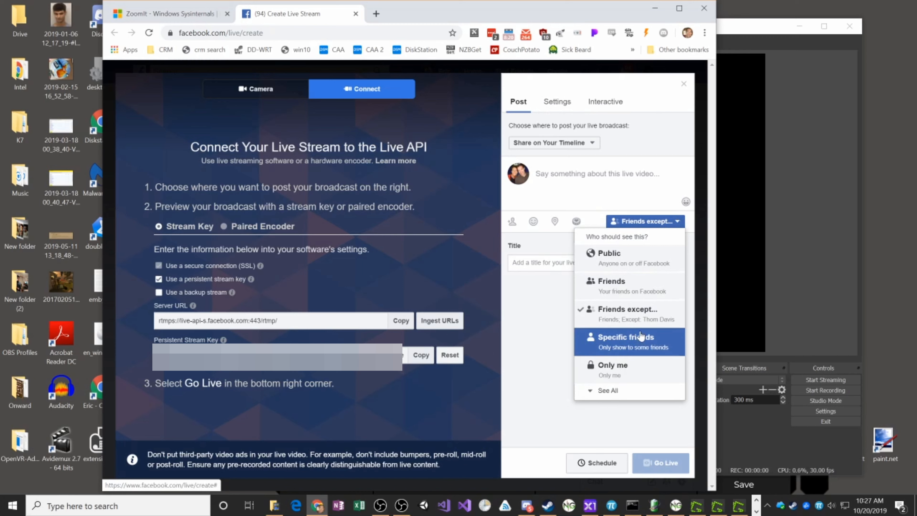
pyautogui.click(556, 107)
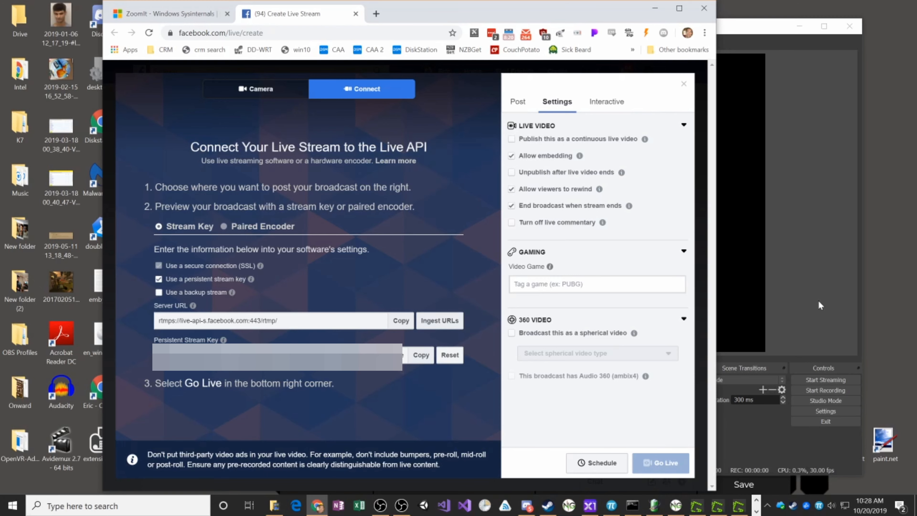
# - Return to OBS, paste the stream key into the wizard and run the bandwidth test, accepting the stream warning
pyautogui.click(797, 302)
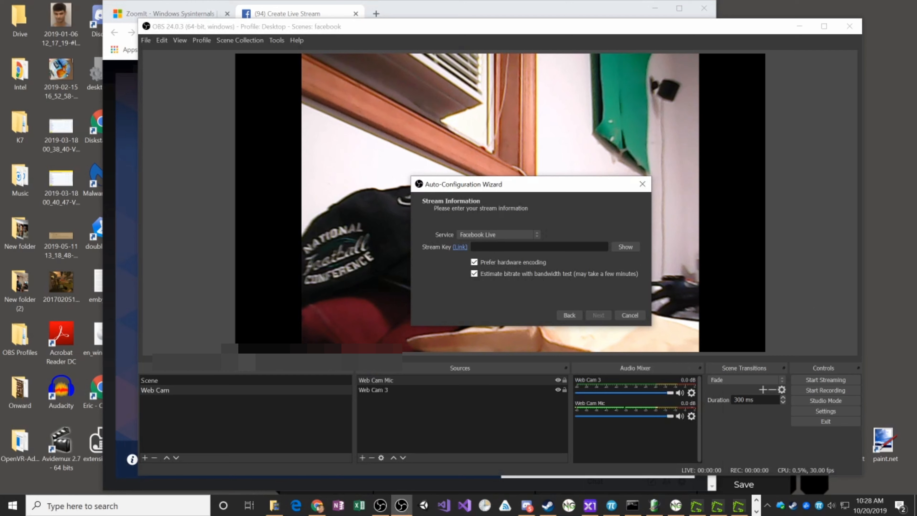
pyautogui.hotkey('ctrl', 'v')
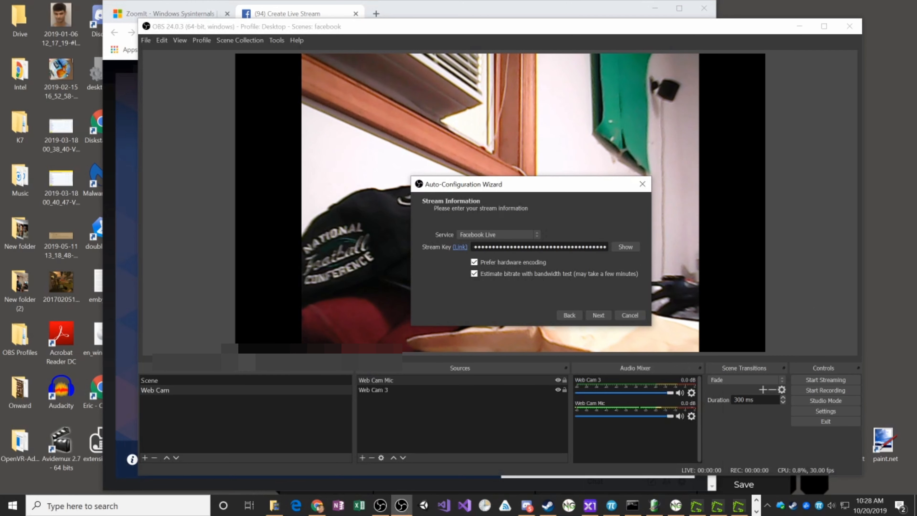
pyautogui.click(598, 315)
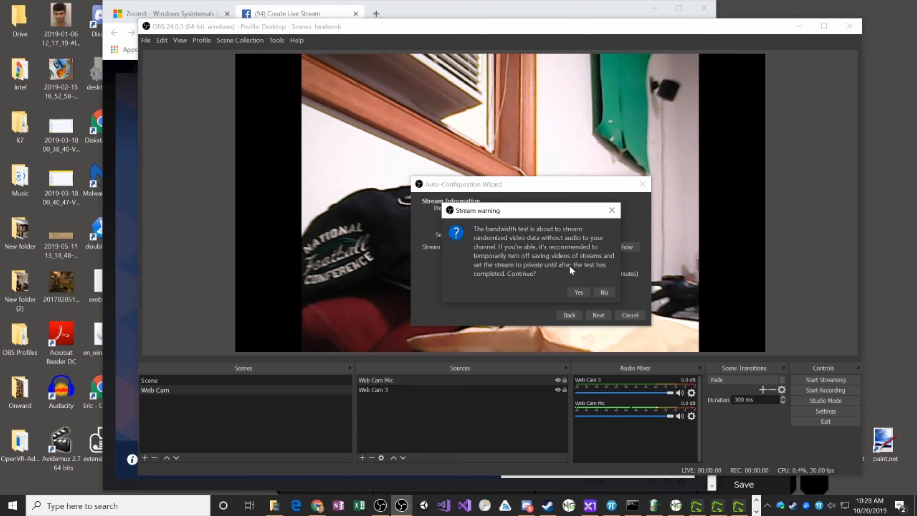
pyautogui.click(577, 292)
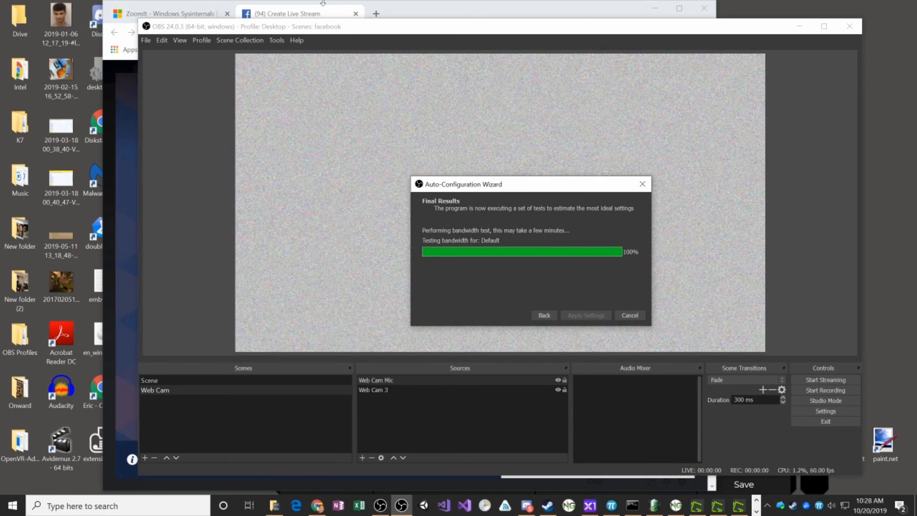
# - Check the test stream's preview on the Facebook live page in Chrome and return to the OBS wizard
pyautogui.click(418, 10)
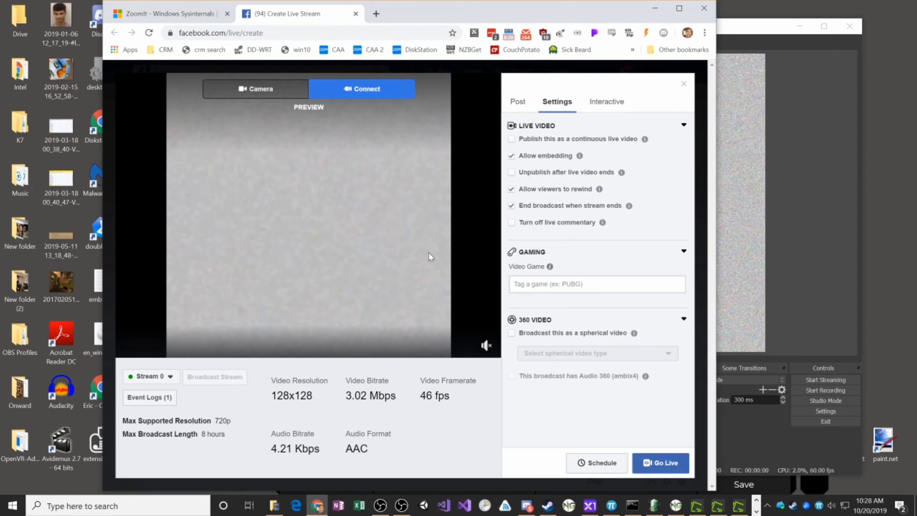
pyautogui.click(756, 24)
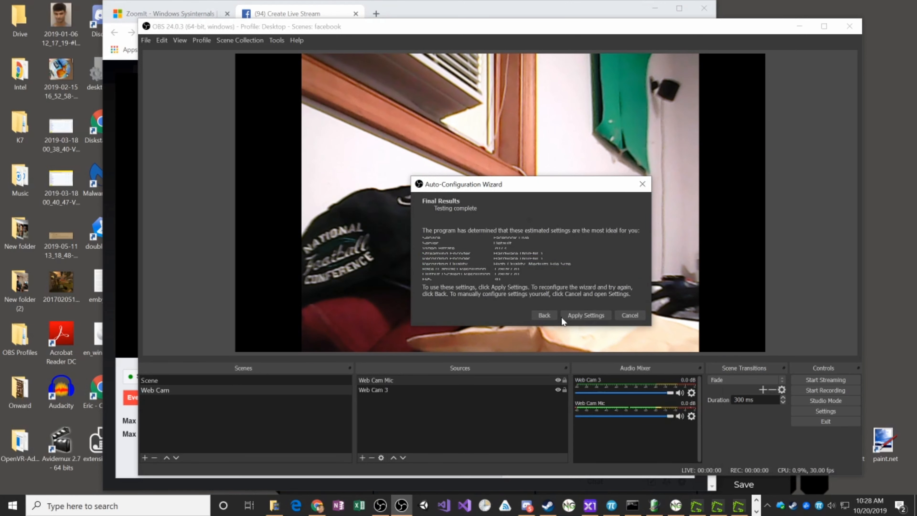
# - Apply the wizard's recommended settings, then review the video, stream and output pages of the settings and accept them
pyautogui.click(592, 313)
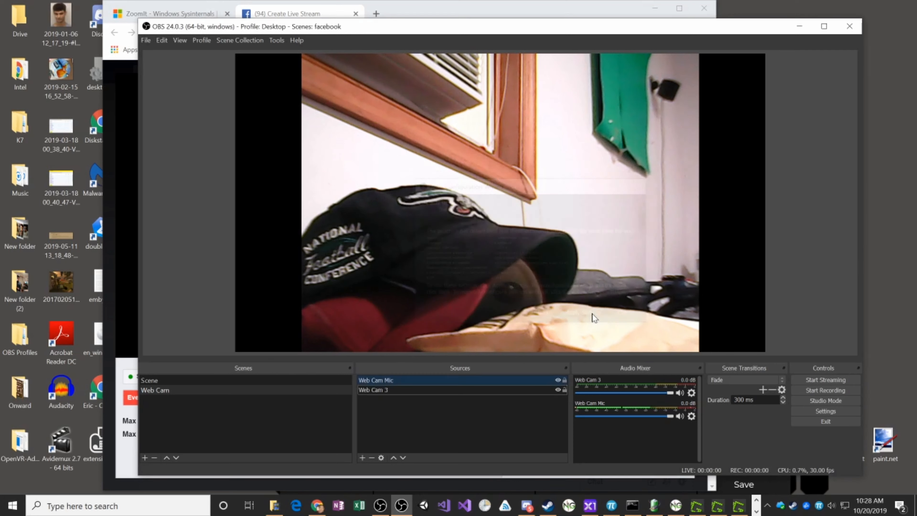
pyautogui.click(148, 41)
pyautogui.click(160, 77)
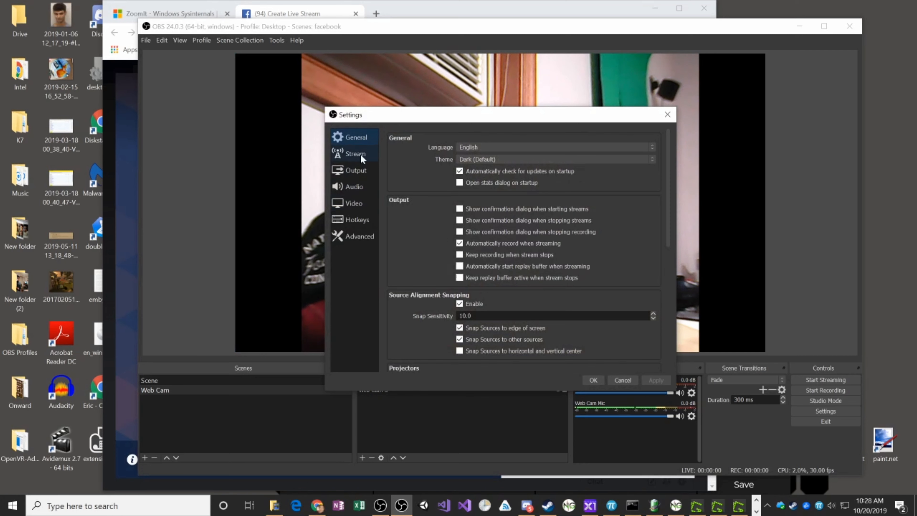
pyautogui.click(351, 202)
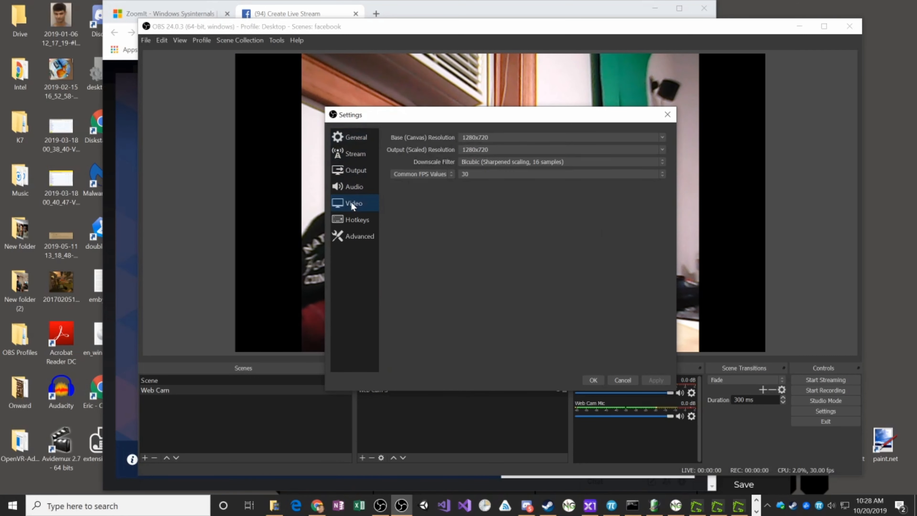
pyautogui.click(353, 154)
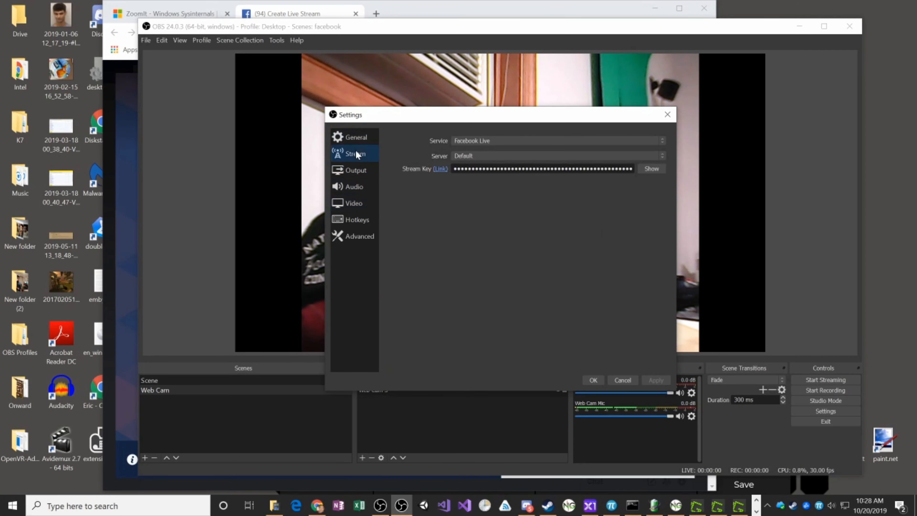
pyautogui.click(358, 168)
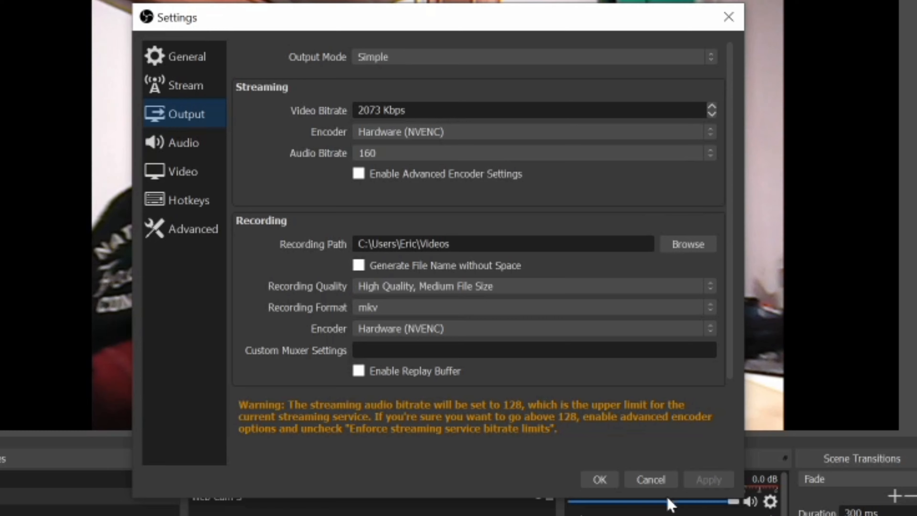
pyautogui.click(596, 484)
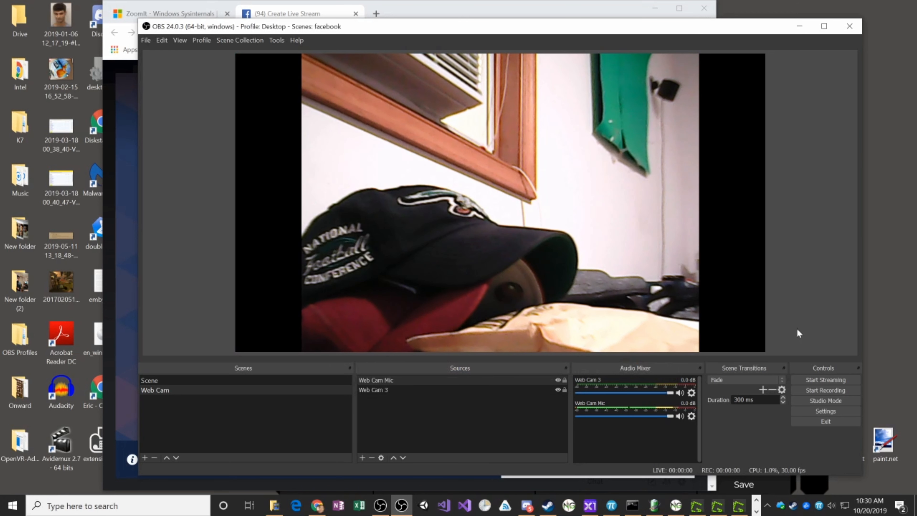
# - Start streaming and inspect the streaming encoder choices in the output settings, closing the settings without saving
pyautogui.click(817, 381)
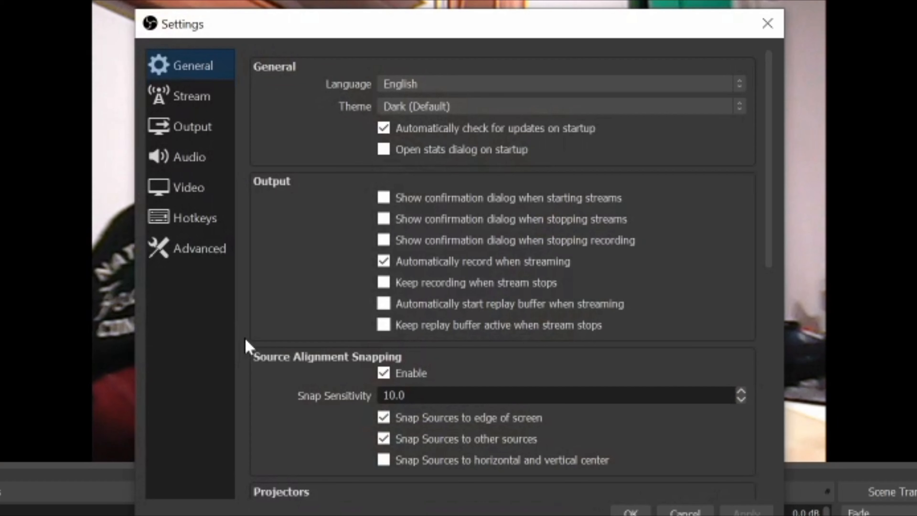
pyautogui.click(352, 167)
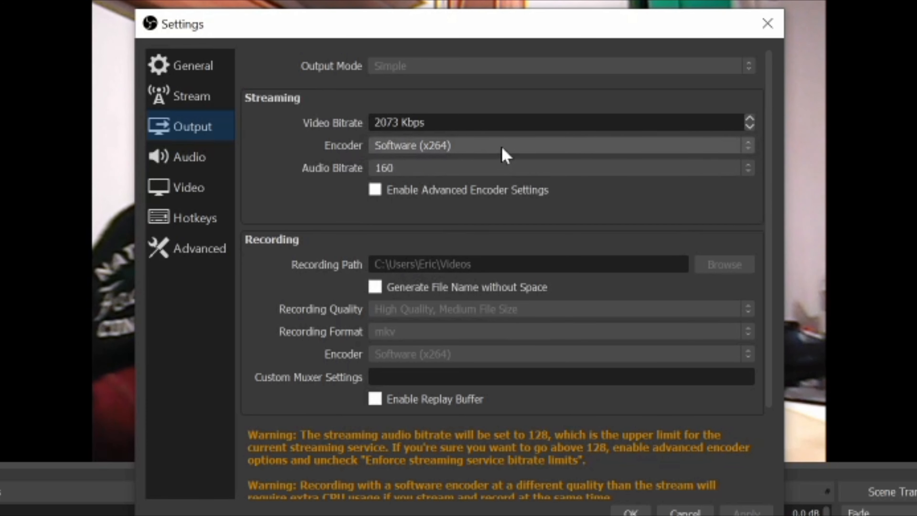
pyautogui.click(475, 146)
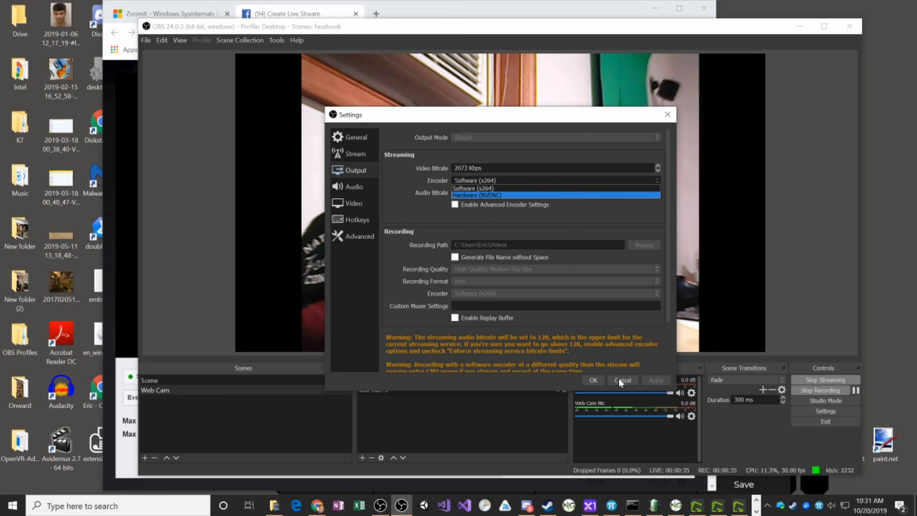
pyautogui.click(618, 377)
pyautogui.click(618, 377)
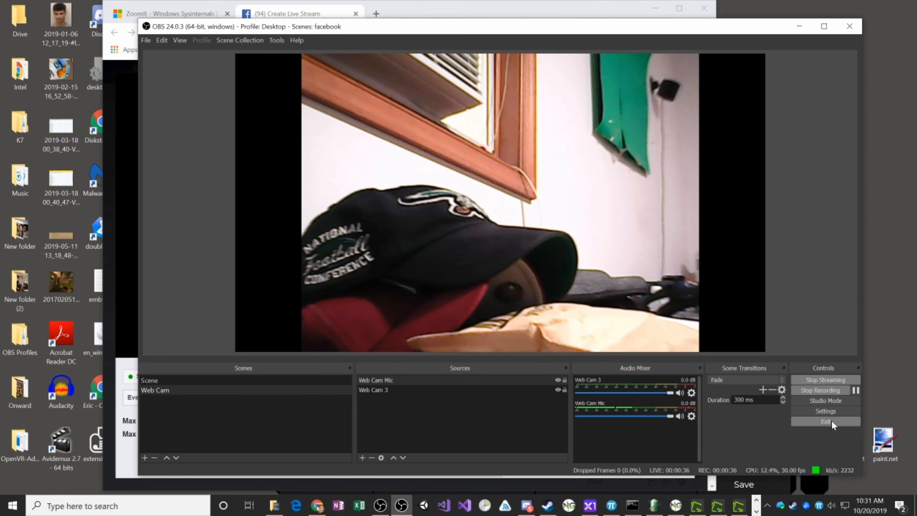